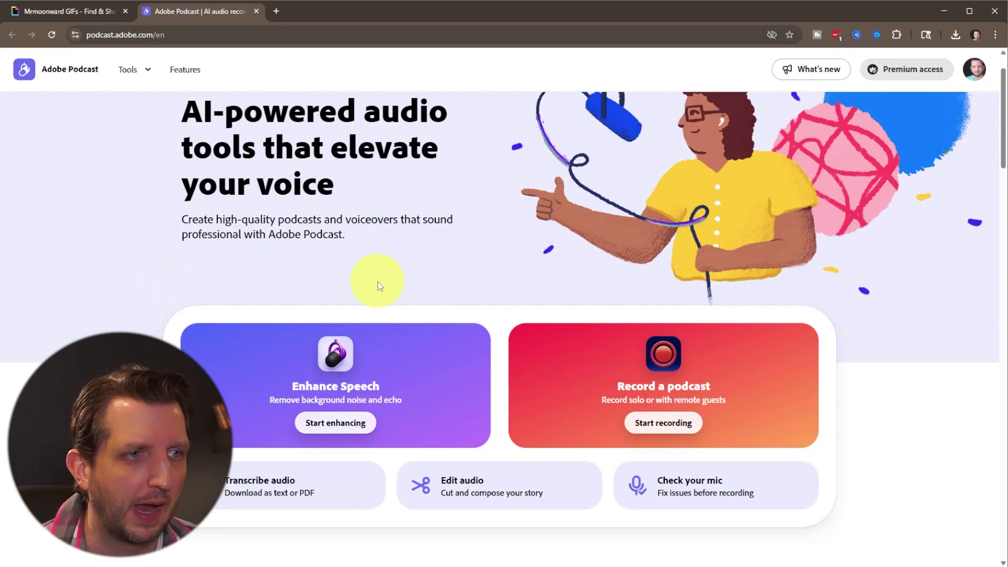
Step: Upload IMG_7804.MOV from the Phone Transfer folder into Enhance Speech
scroll(377, 281, down, 1)
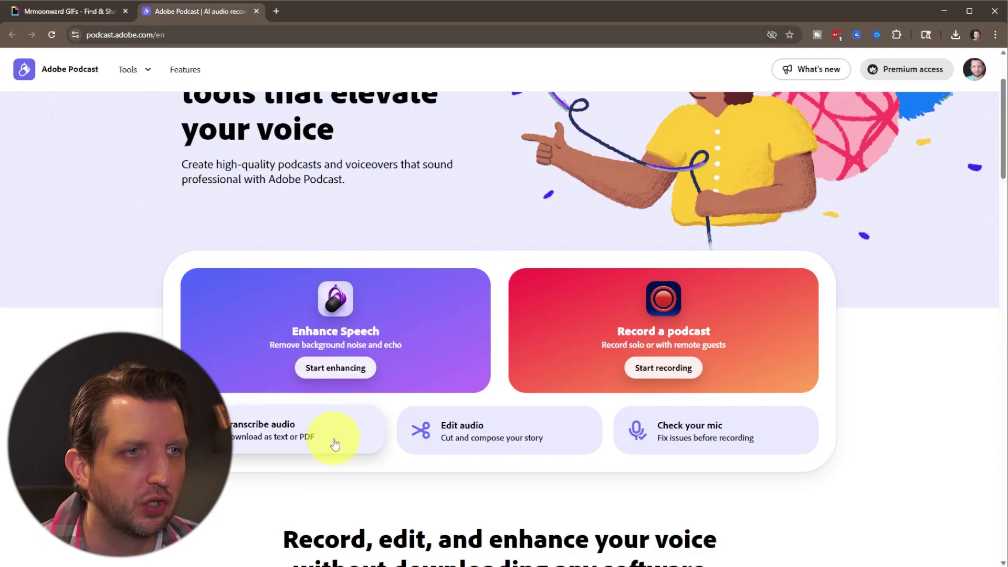
click(336, 367)
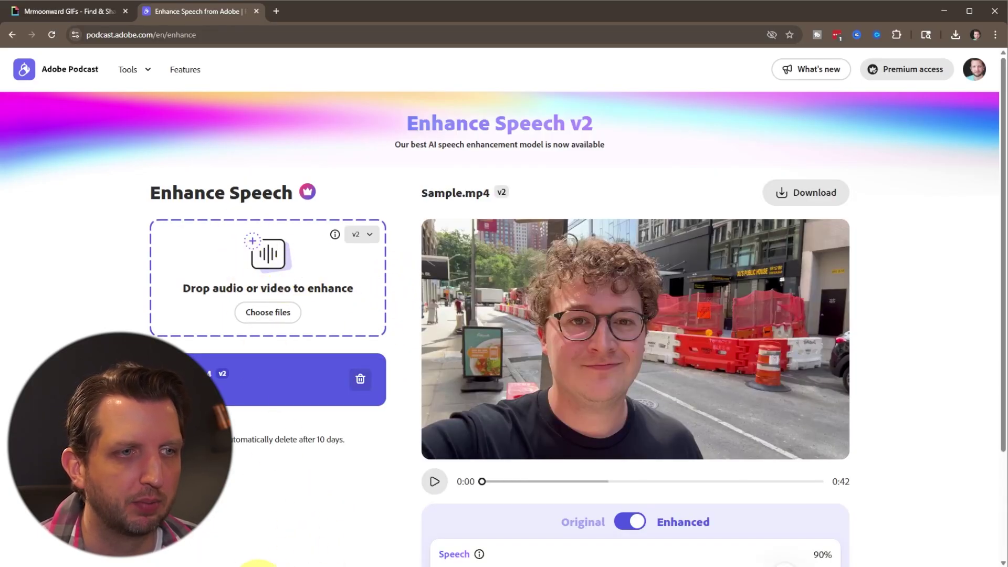
click(266, 531)
drag(356, 144, 729, 143)
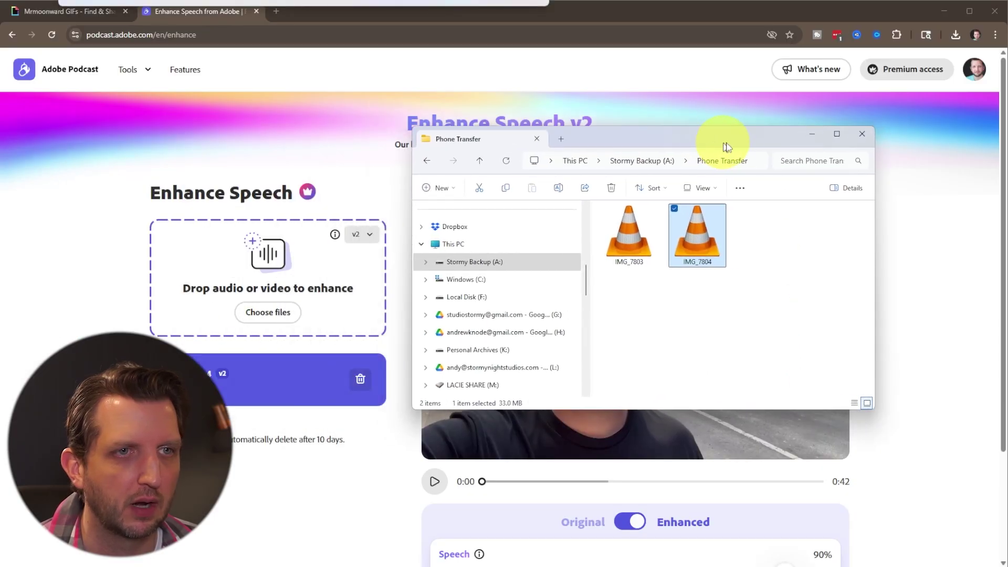
drag(730, 223, 237, 284)
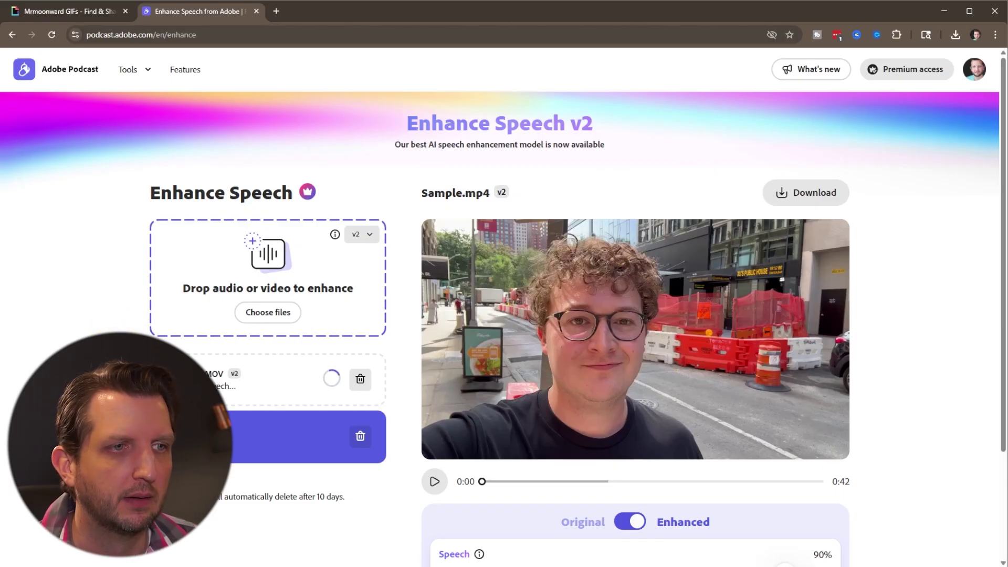
Step: Play IMG_7804.MOV with its Original audio to hear the background noise, then stop
click(280, 378)
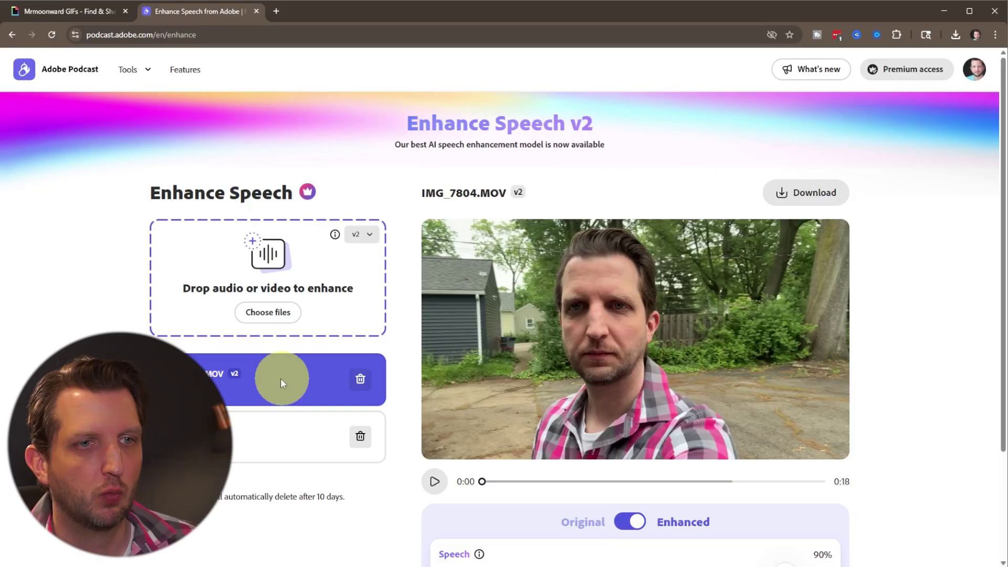
scroll(345, 512, down, 2)
click(686, 411)
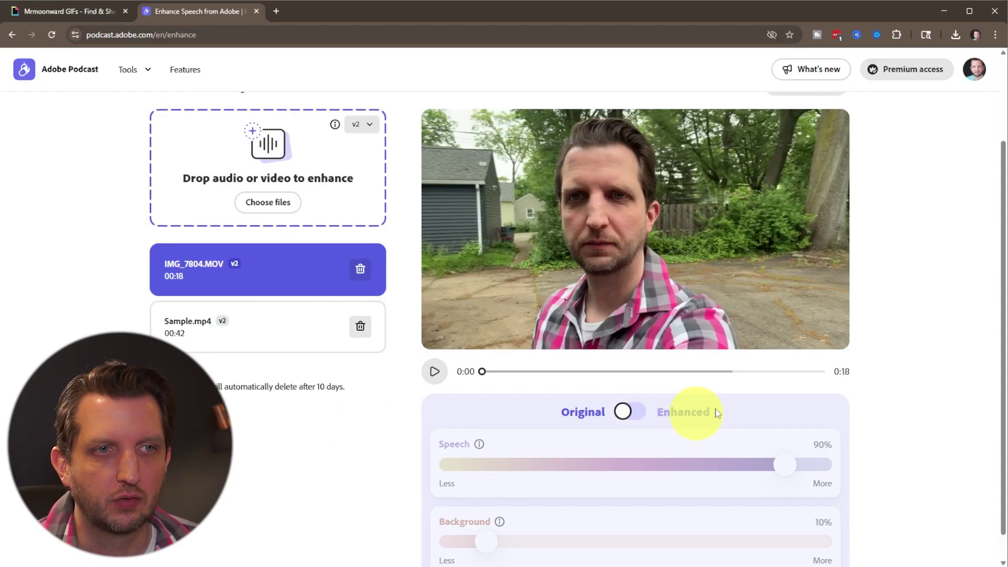
click(433, 373)
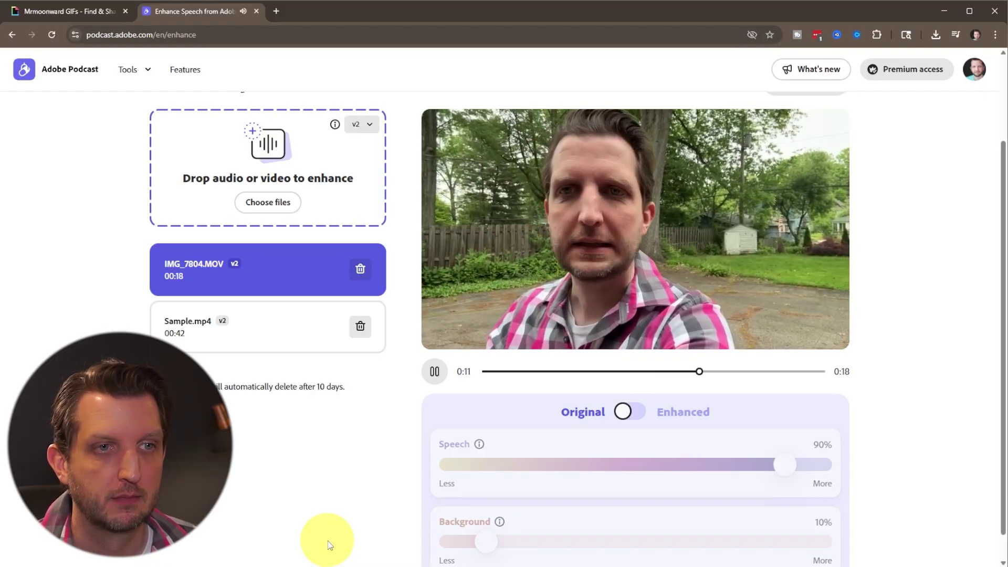
click(619, 413)
Step: Play the Enhanced IMG_7804.MOV audio with speech at 90% and background at 10%
click(623, 413)
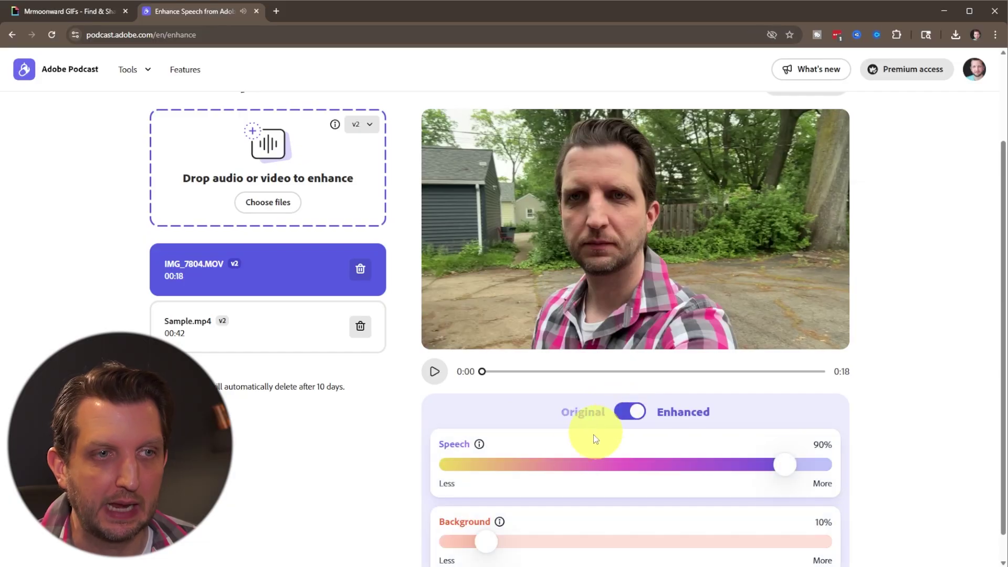
scroll(557, 448, down, 1)
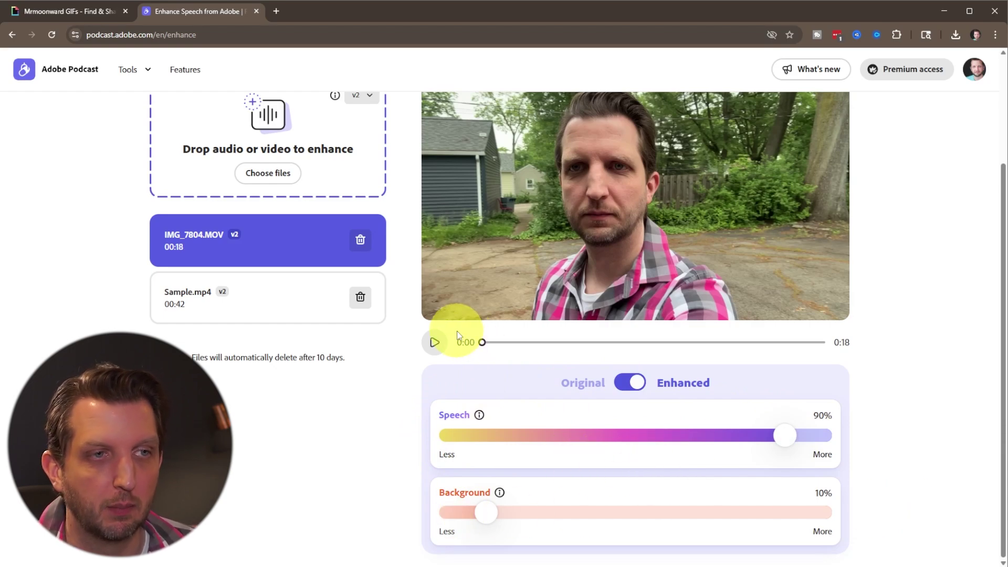
click(434, 344)
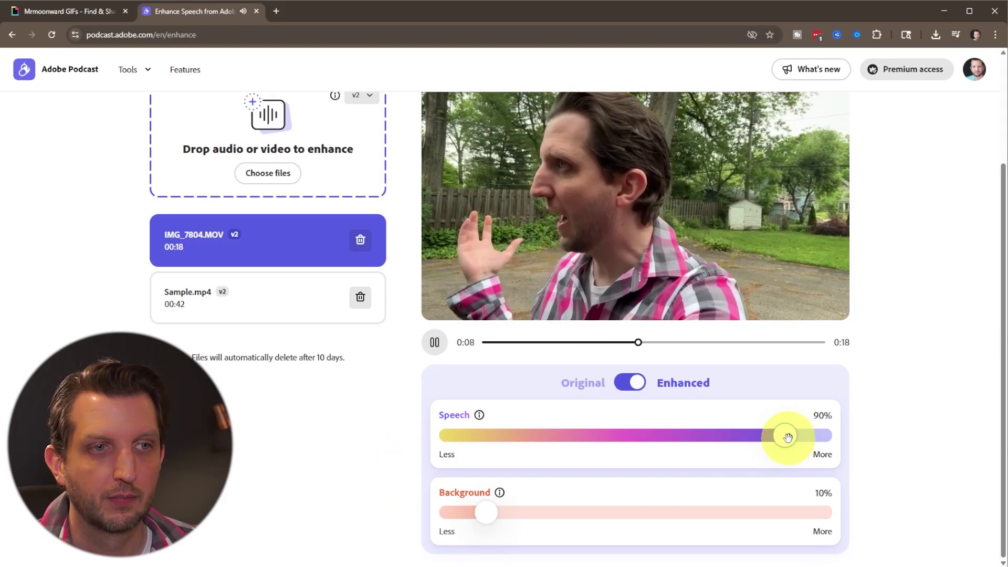
mouse_move(782, 436)
mouse_down()
mouse_move(548, 442)
mouse_move(780, 434)
mouse_up()
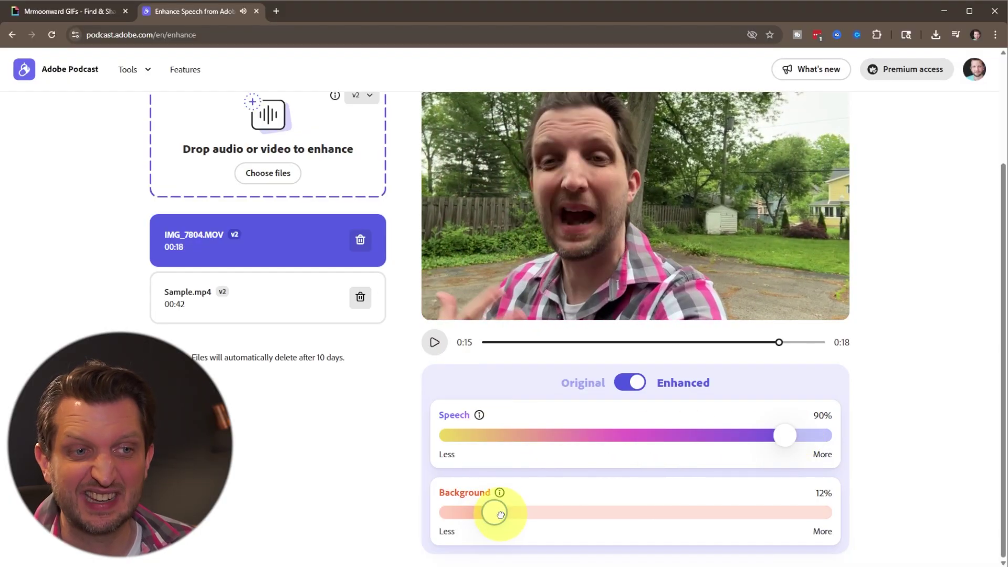
drag(496, 512, 495, 515)
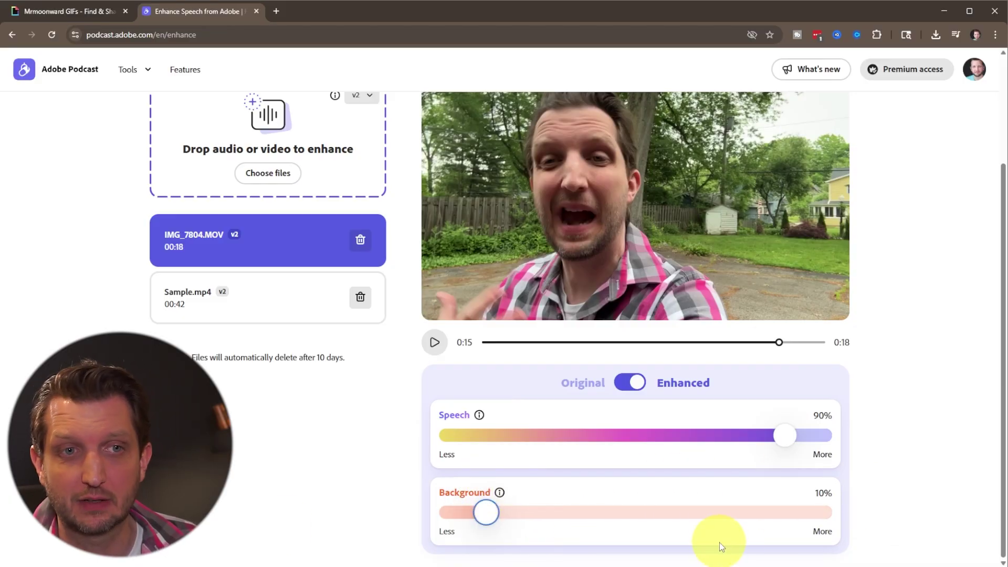
scroll(907, 432, up, 3)
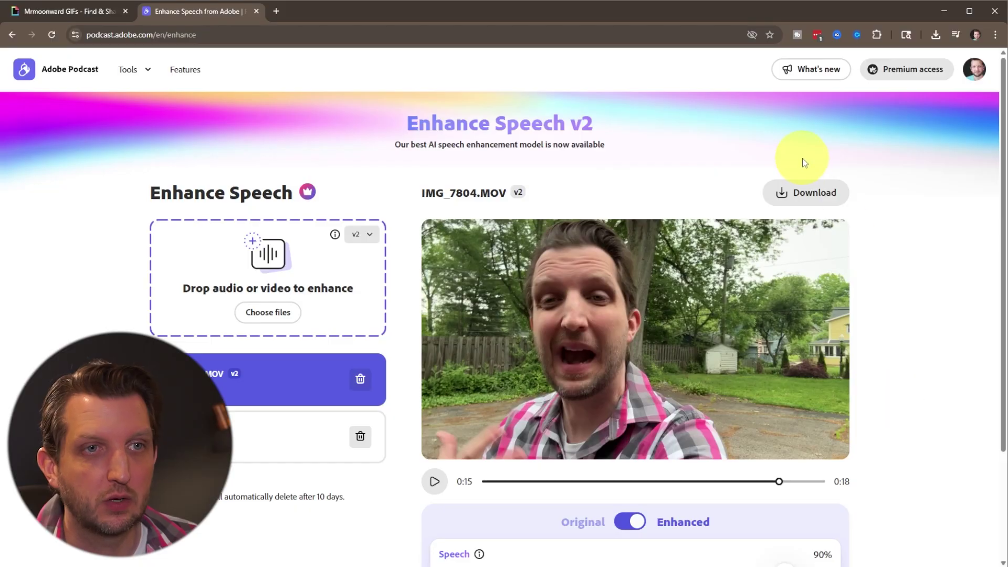
Step: Download the enhanced clip, check it in VLC, then close the player
click(806, 192)
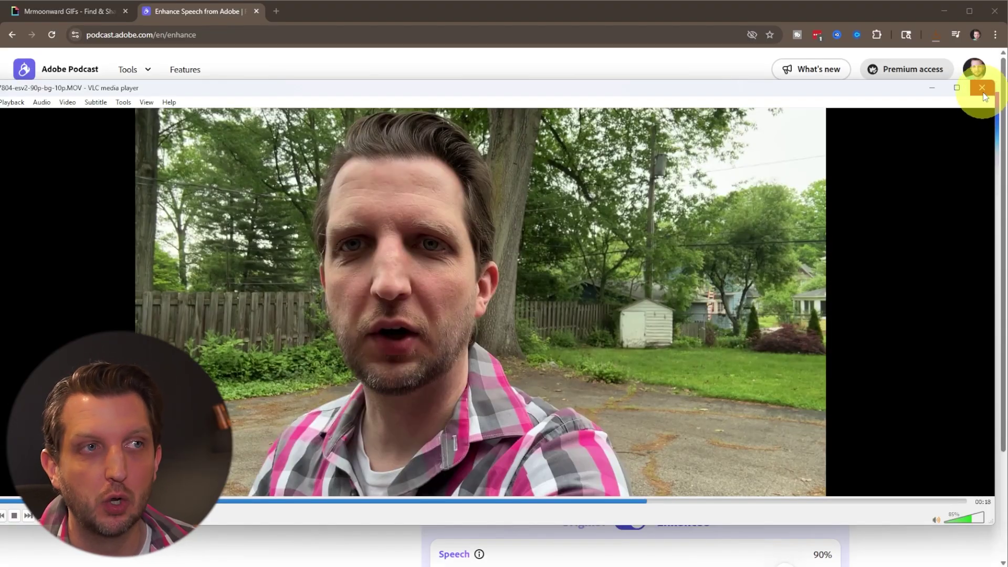
click(983, 92)
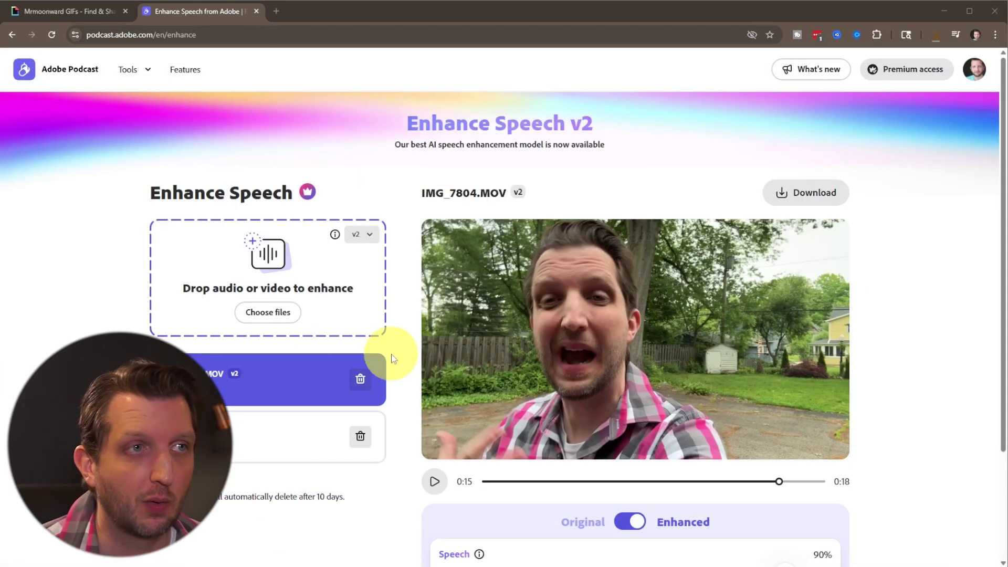
Step: Search the web for 'descript' and open descript.com from the results
click(239, 33)
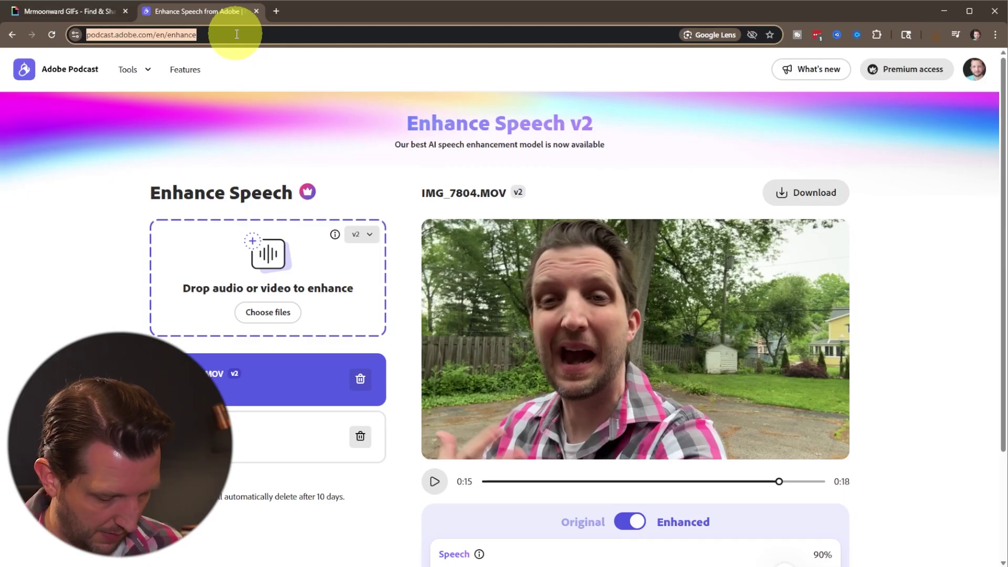
text(descript)
key(Return)
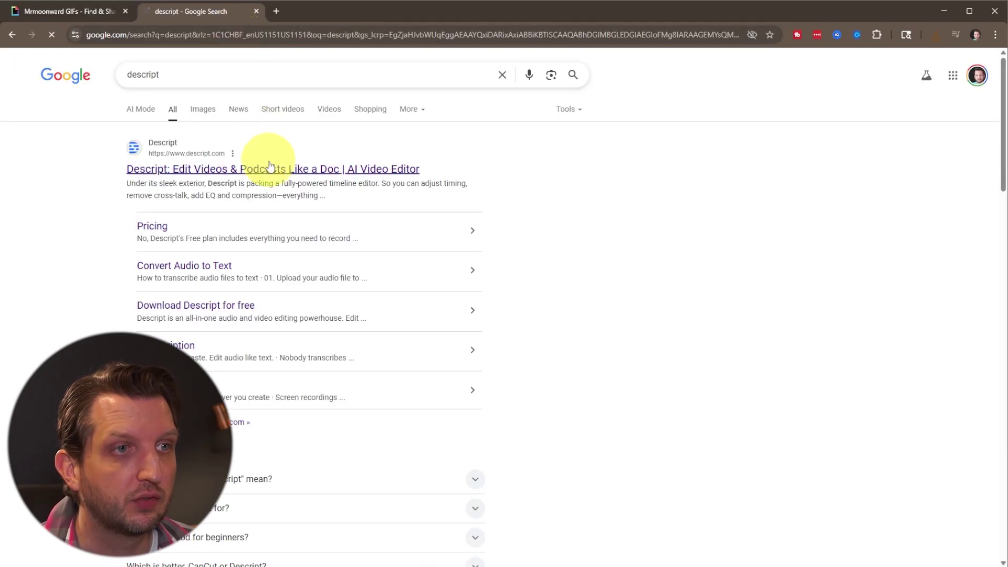
click(254, 168)
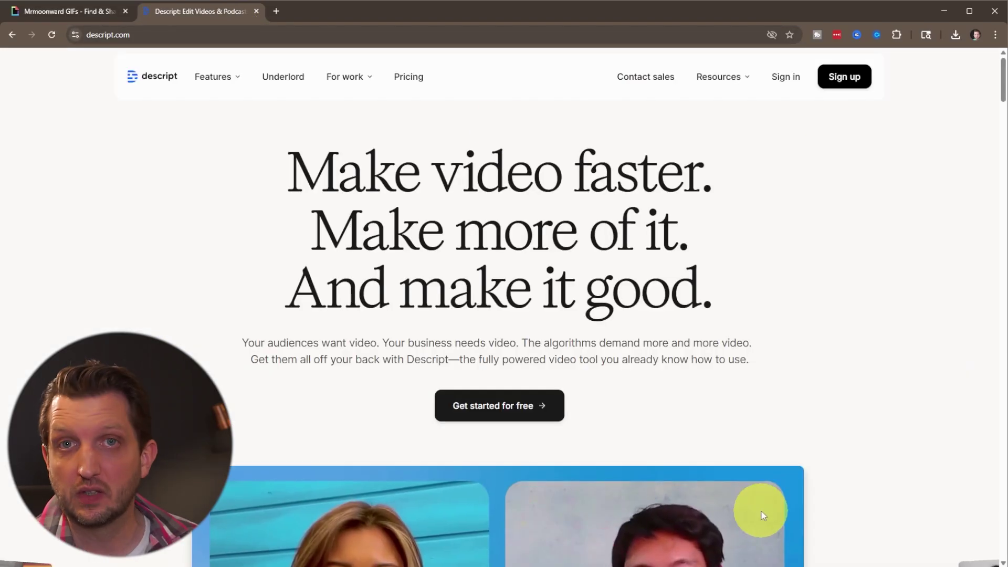
Step: Scroll through the Descript home page and return to the top
scroll(801, 500, down, 2)
scroll(798, 475, up, 2)
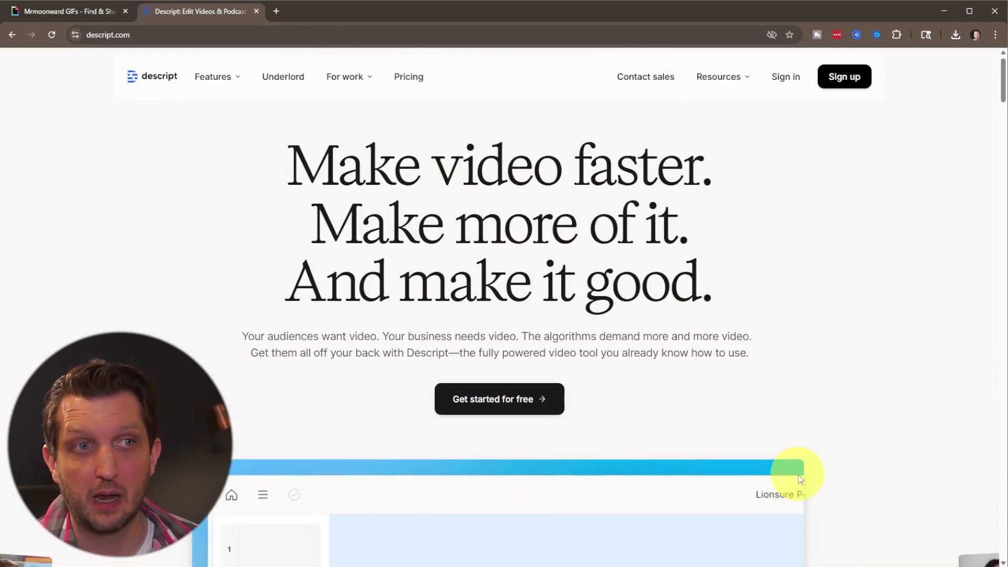
scroll(798, 475, down, 10)
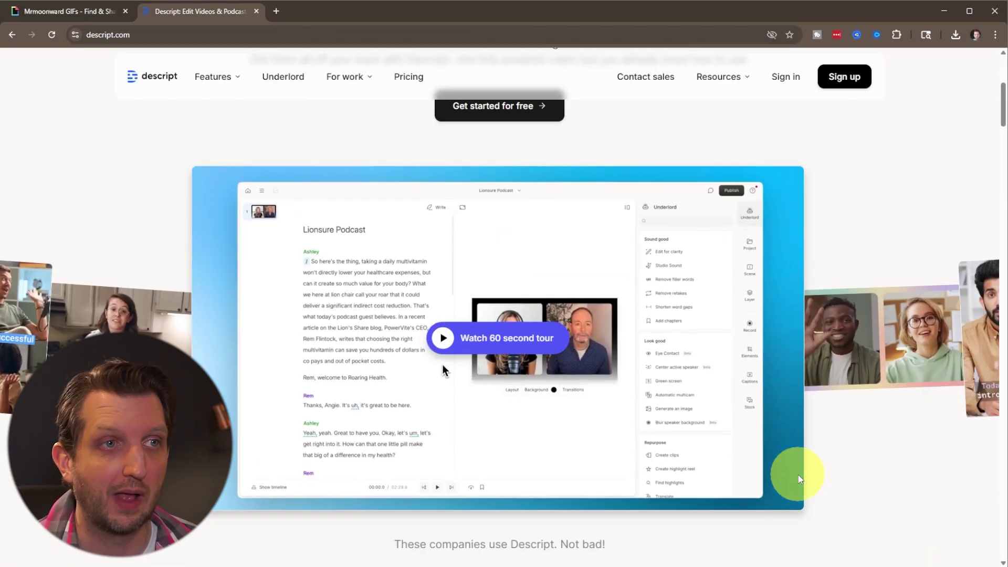
scroll(798, 474, down, 9)
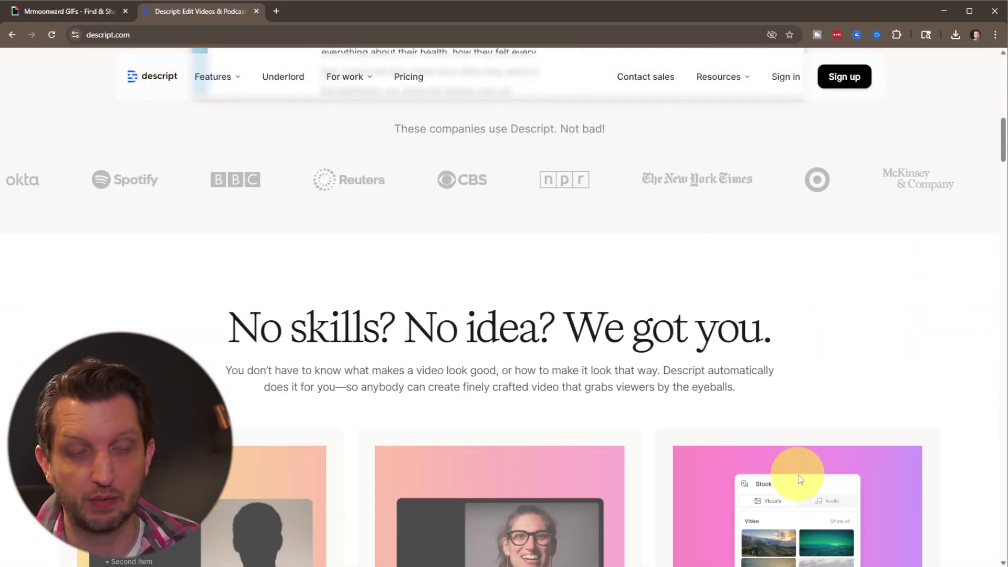
scroll(798, 474, up, 7)
scroll(799, 475, up, 10)
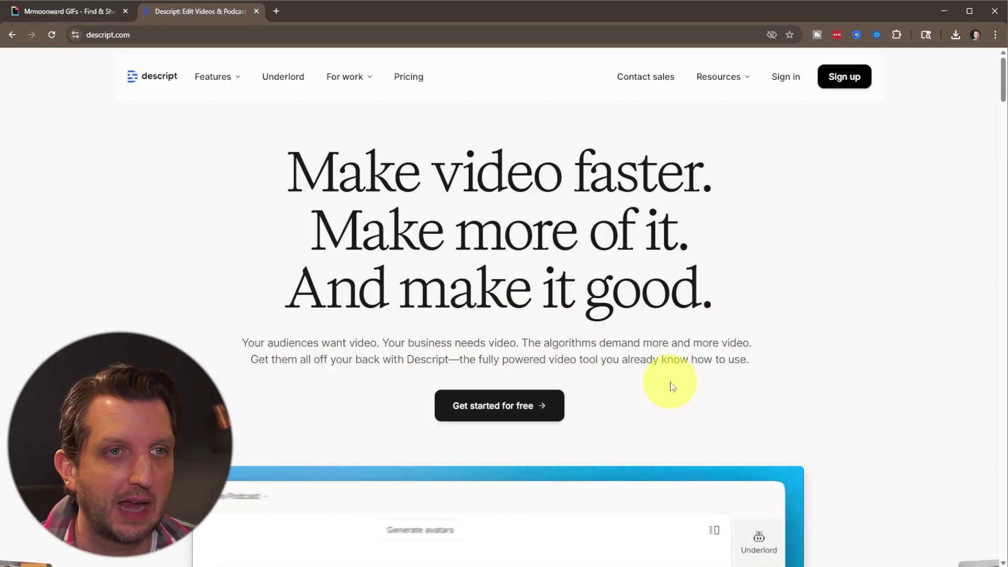
Step: Start a free Clean up audio project with IMG_7804 and dismiss the Underlord notice
click(522, 405)
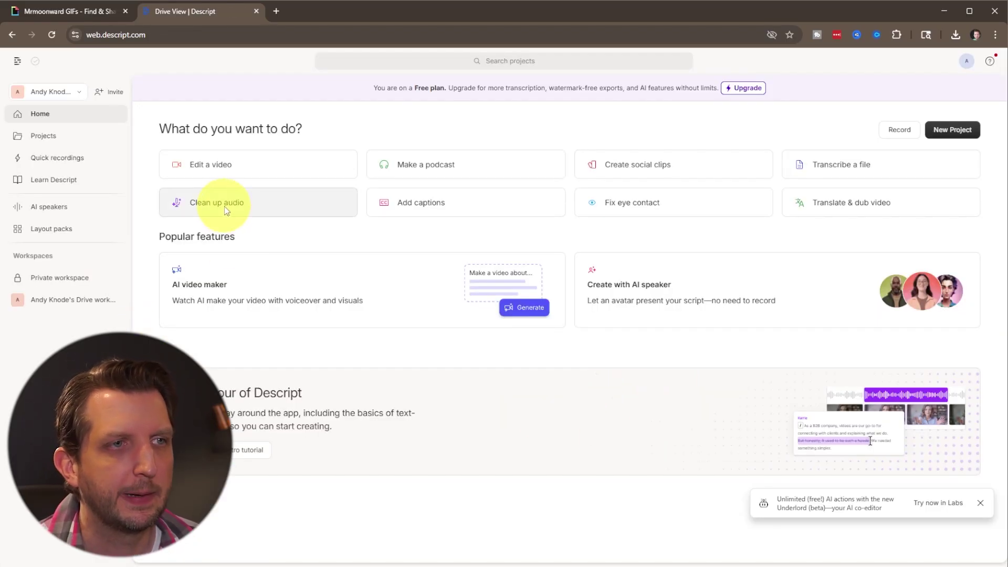
click(224, 207)
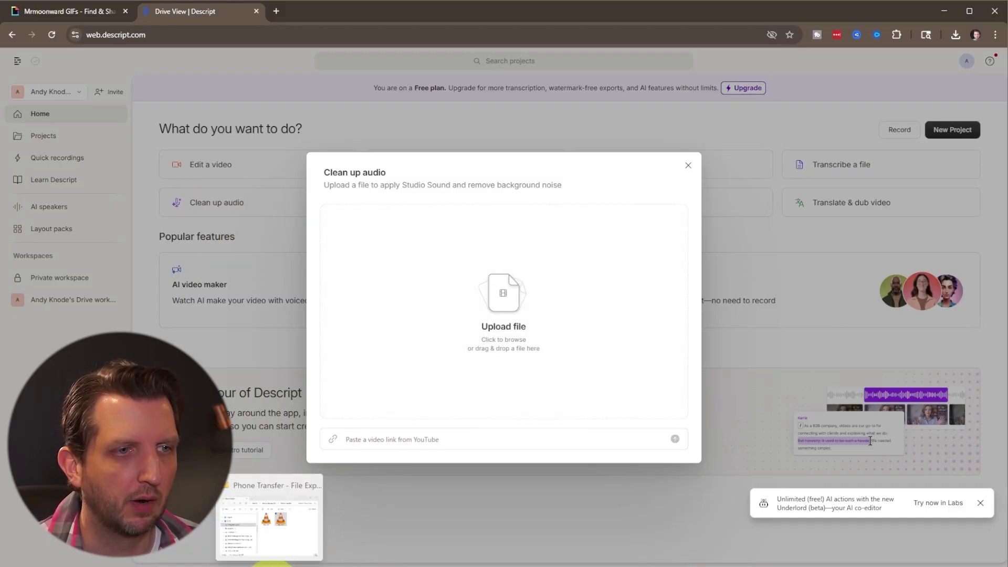
click(278, 560)
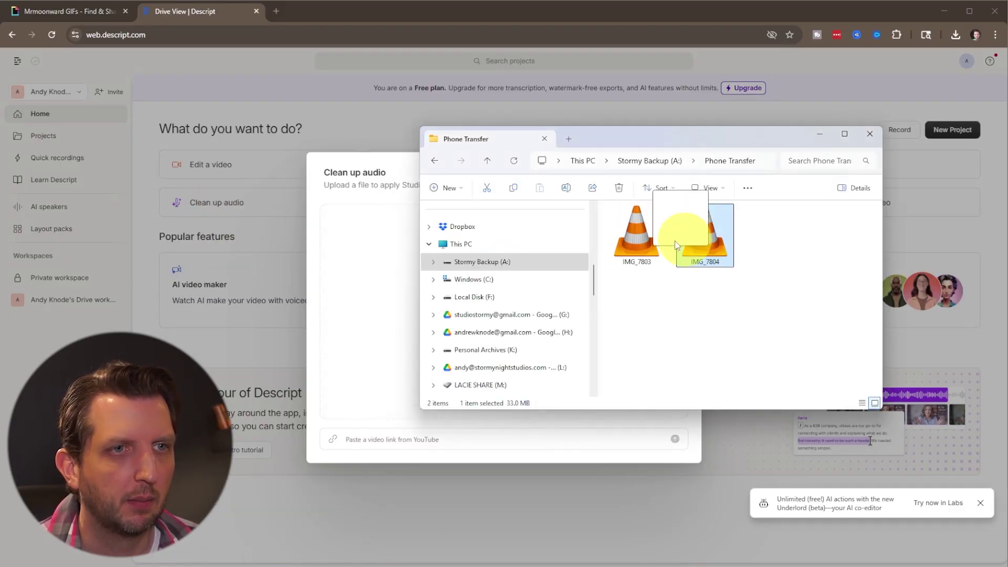
drag(714, 234, 352, 261)
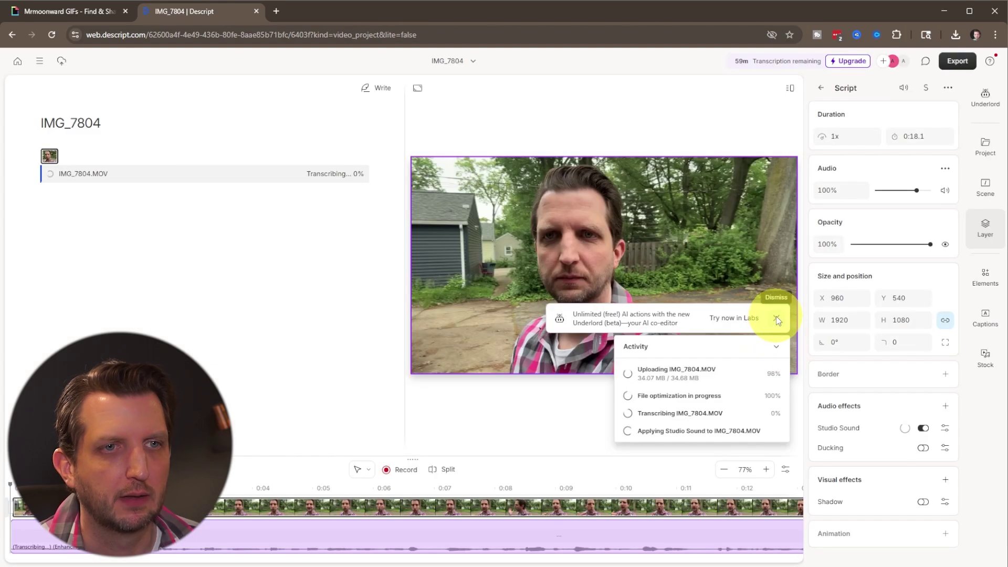
click(776, 319)
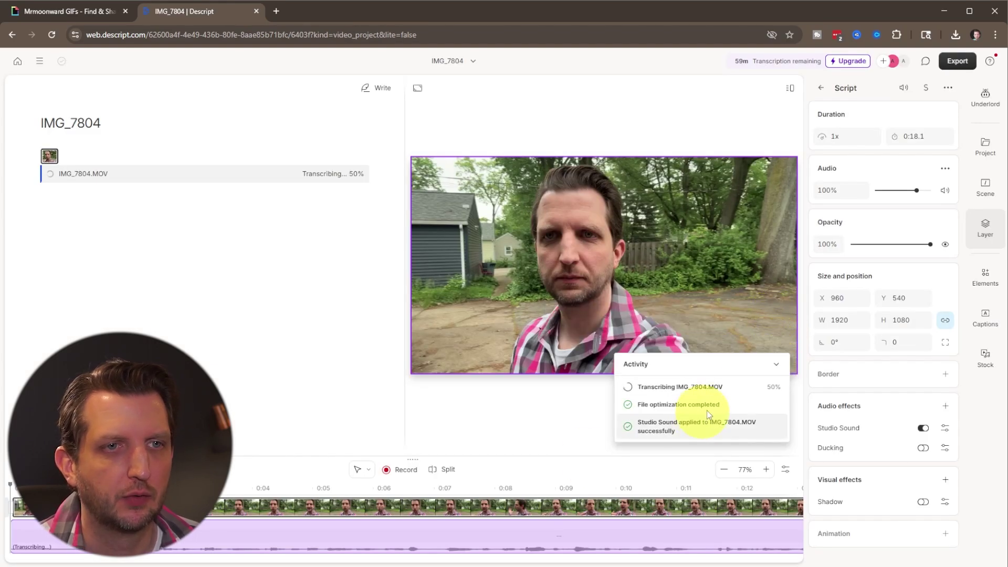
Step: Collapse the Activity panel while Studio Sound and transcription finish
click(777, 364)
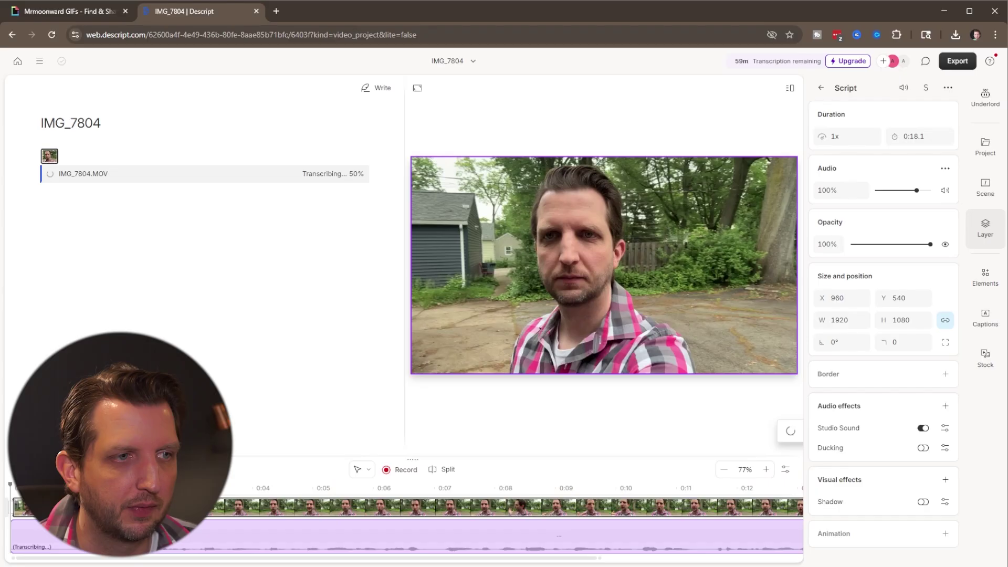
Step: Play the clip and compare Studio Sound off versus on, leaving it enabled
click(80, 204)
key(space)
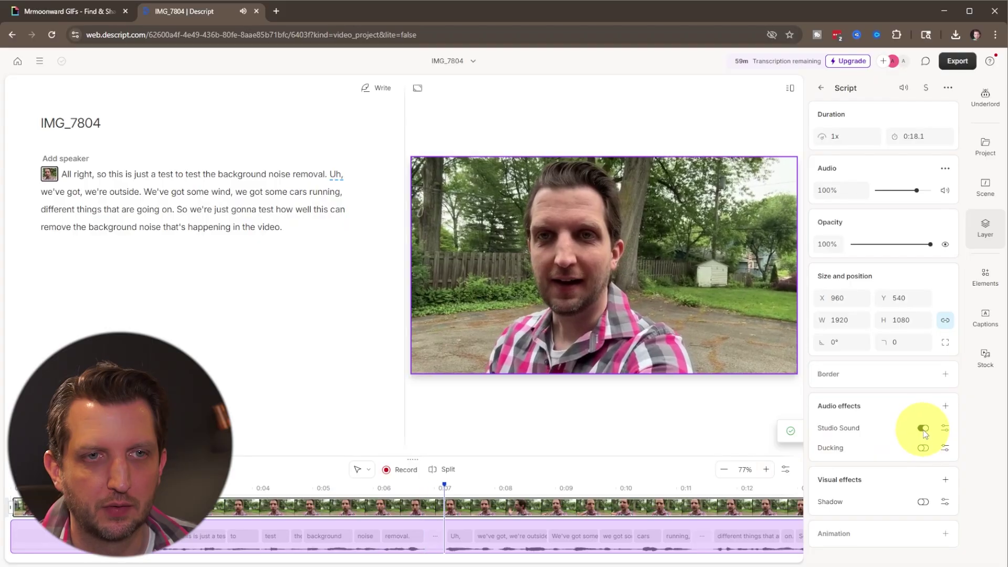
click(923, 428)
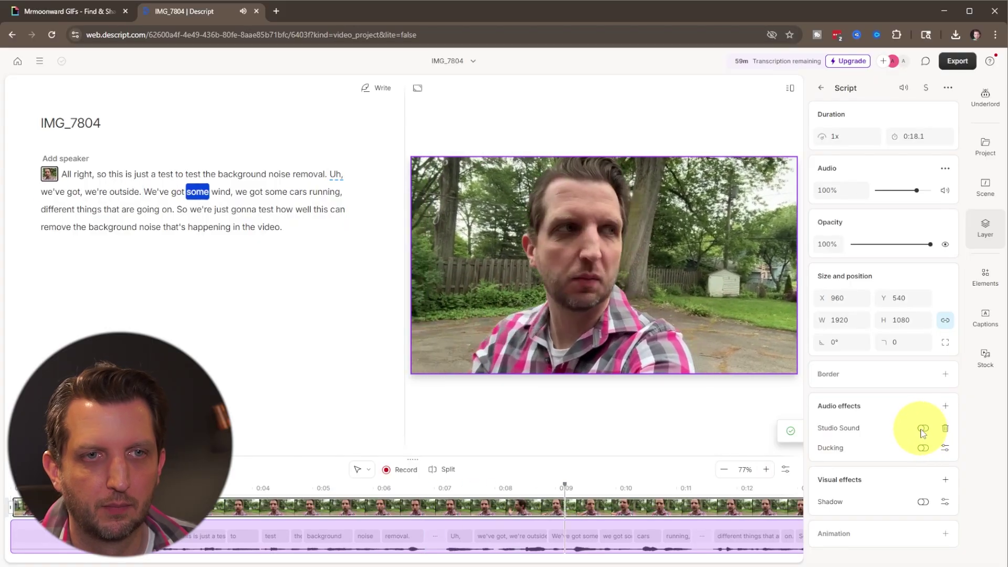
click(922, 429)
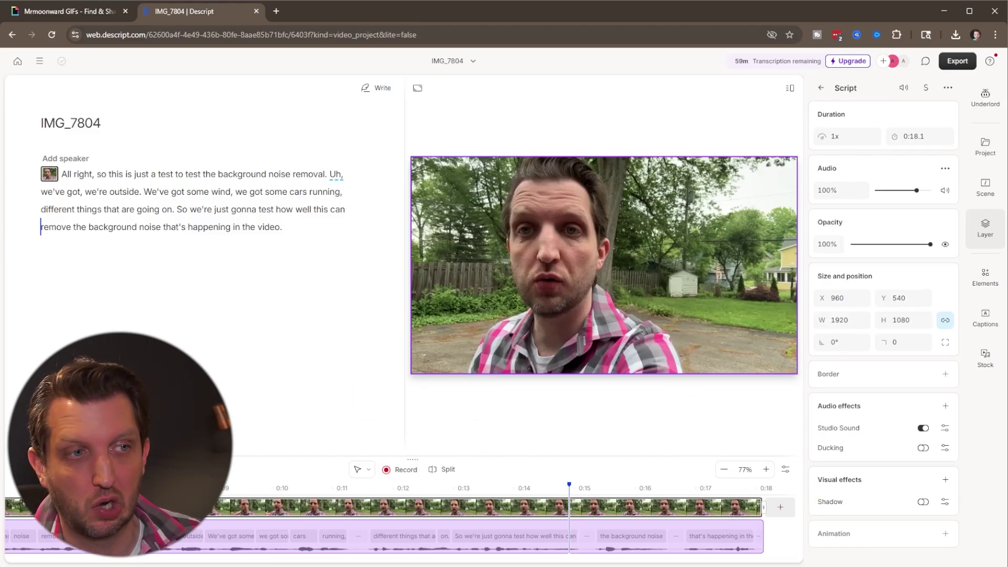
click(955, 62)
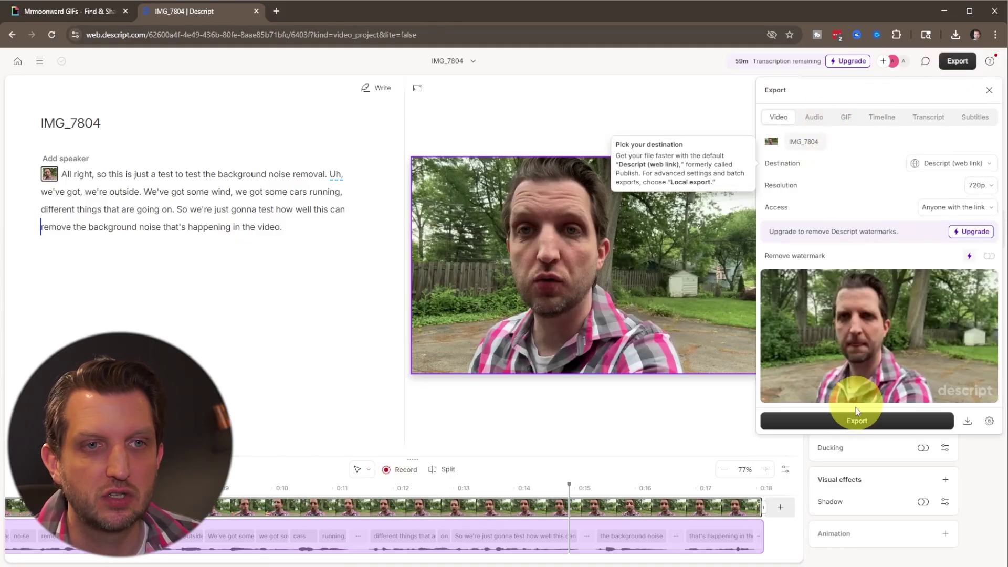
Step: Export IMG_7804 as a Descript web link and close the Export panel
click(857, 423)
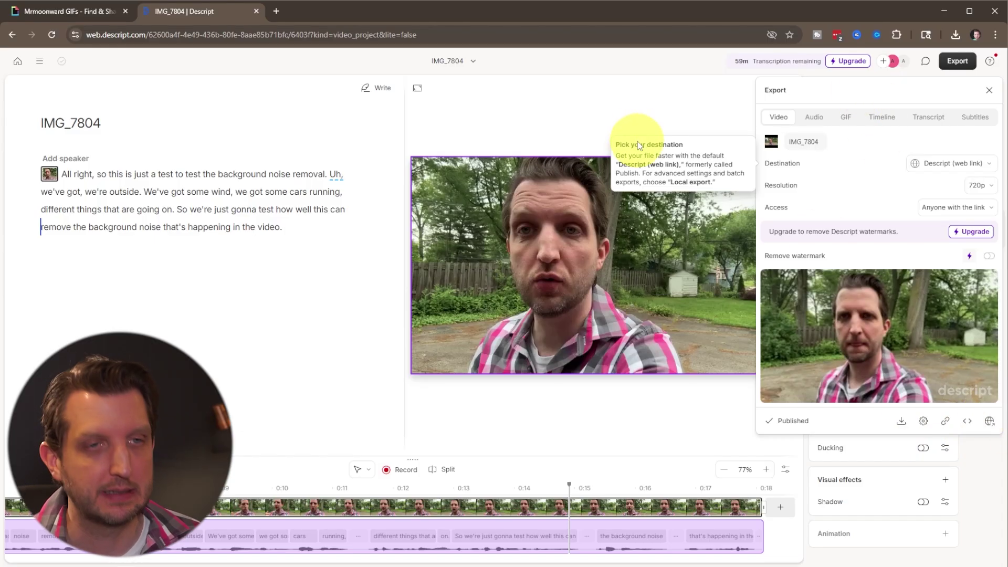
click(371, 375)
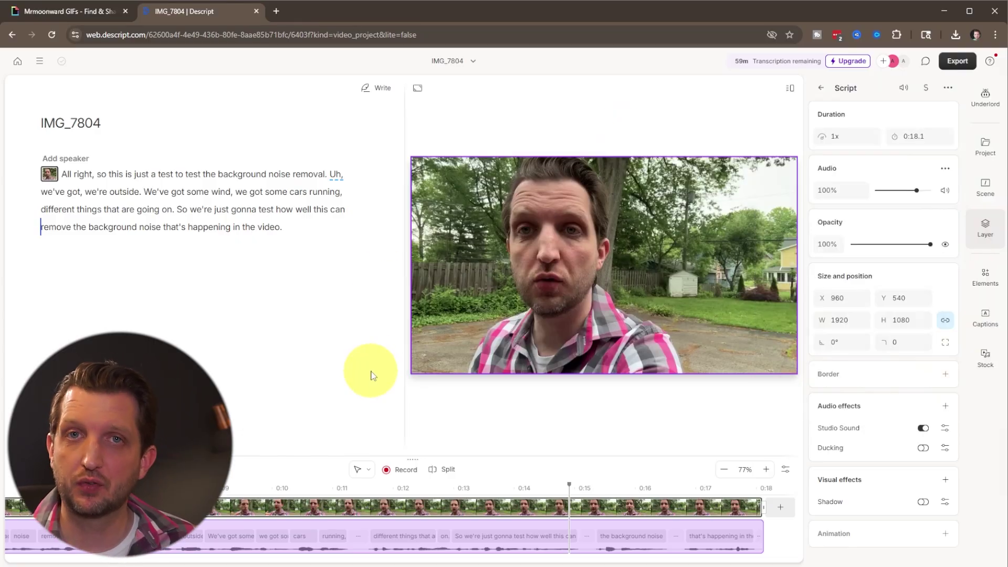